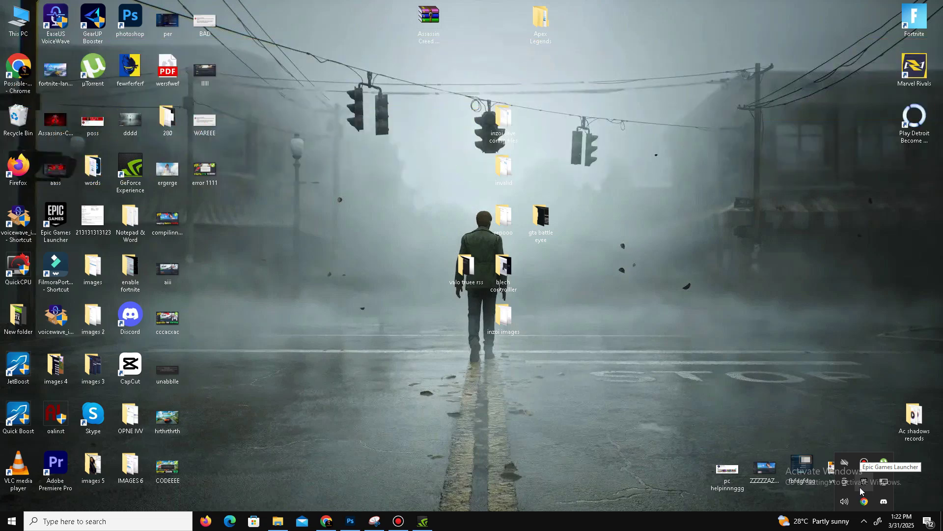
Step: Check GeForce Experience for drivers newer than 355.69 (381.65 available), then minimize it
{"action": "left_click", "coordinate": [422, 521]}
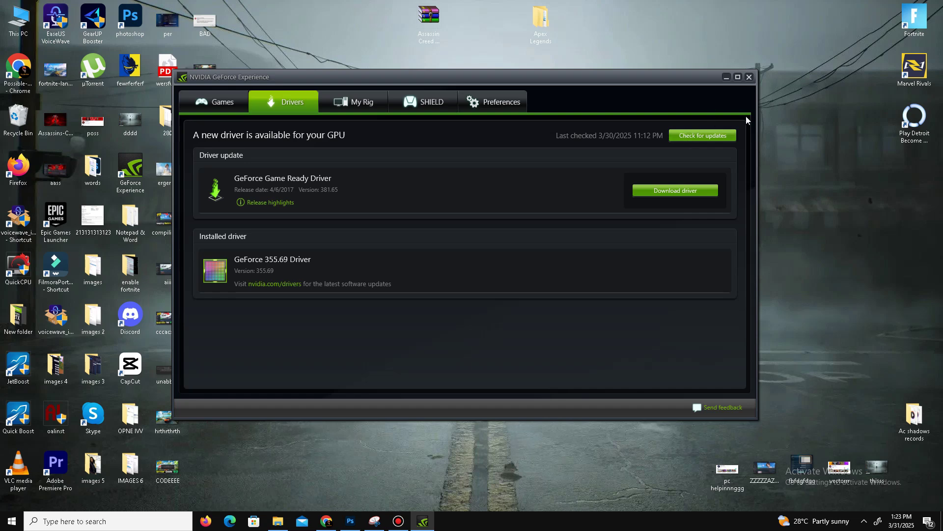
{"action": "left_click", "coordinate": [725, 77]}
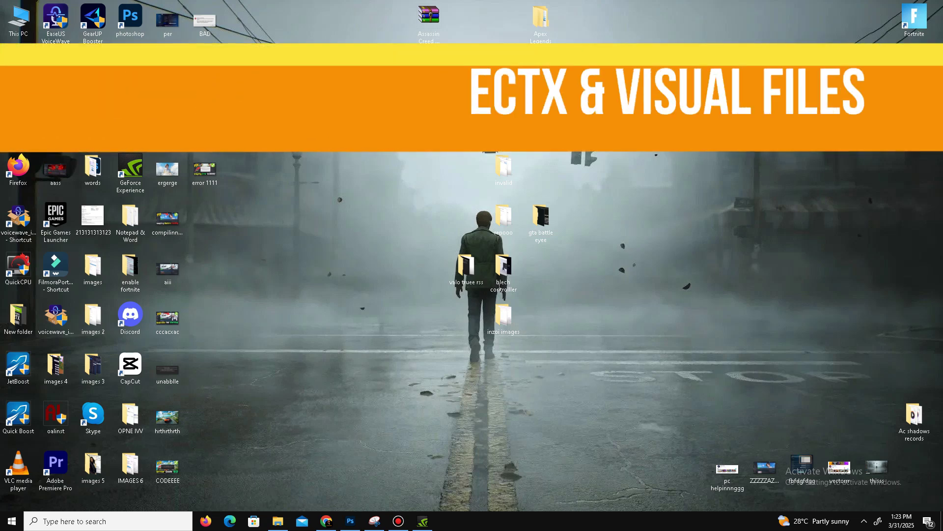
Step: Run Directx 12 from the Apex Legends DX folder, accepting the licence and declining the Bing Bar
{"action": "double_click", "coordinate": [540, 20]}
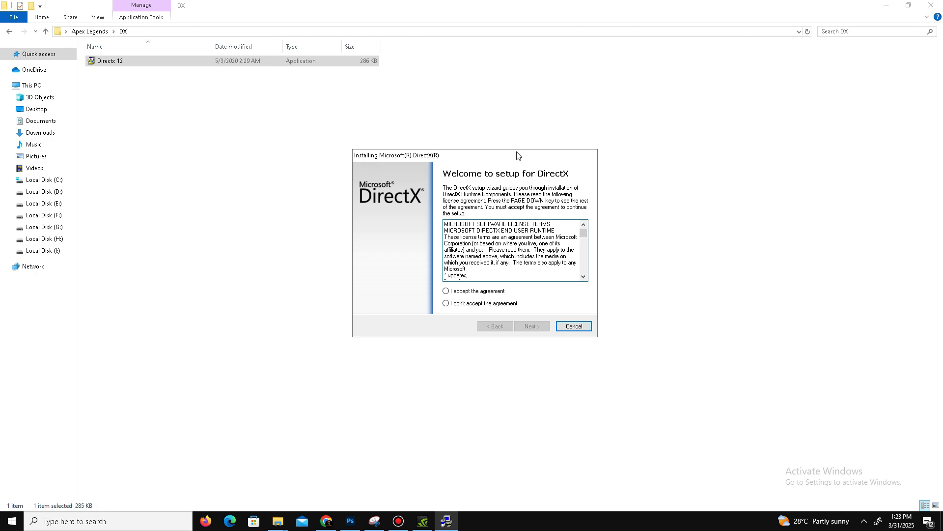
{"action": "left_click", "coordinate": [458, 291]}
{"action": "left_click", "coordinate": [533, 326]}
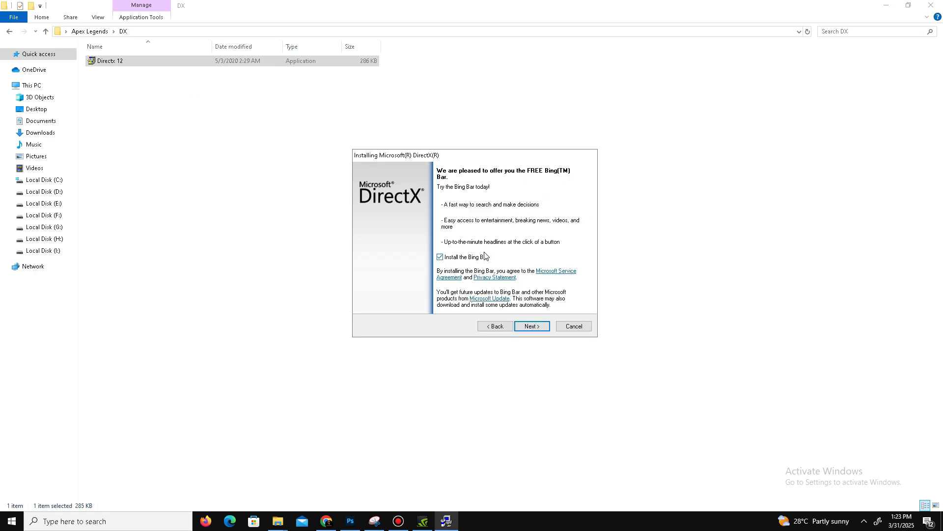
{"action": "left_click", "coordinate": [456, 258]}
{"action": "left_click", "coordinate": [533, 326]}
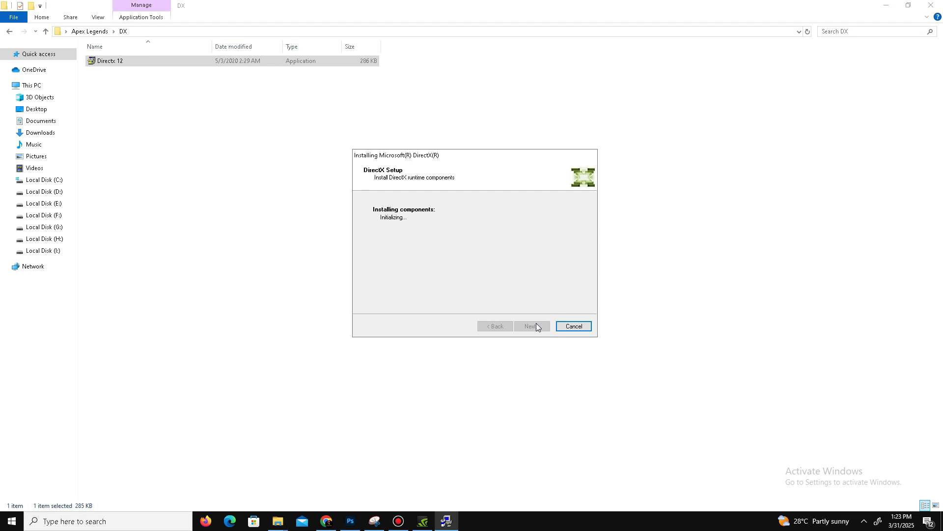
Step: Bring the DirectX installer back to the front, dismiss the installation failure and finish
{"action": "right_click", "coordinate": [589, 3]}
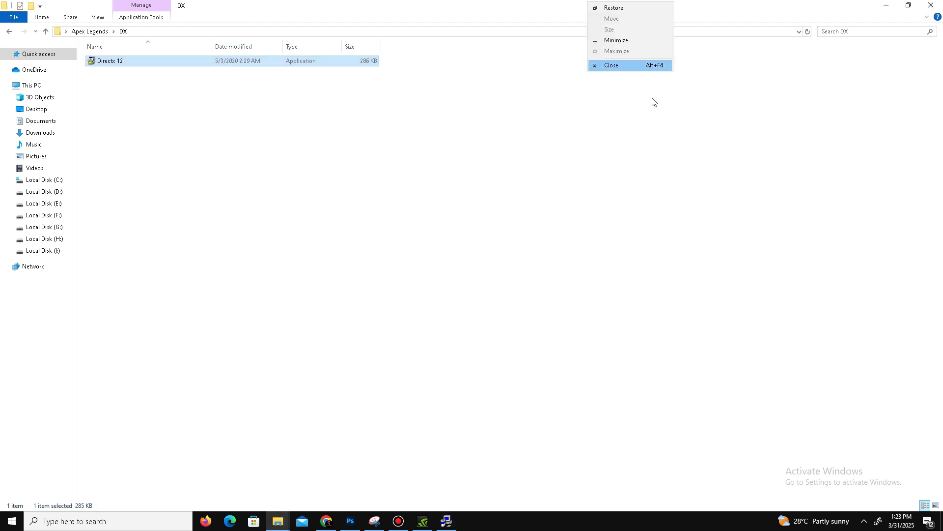
{"action": "left_click", "coordinate": [558, 361]}
{"action": "left_click", "coordinate": [557, 362]}
{"action": "right_click", "coordinate": [447, 520]}
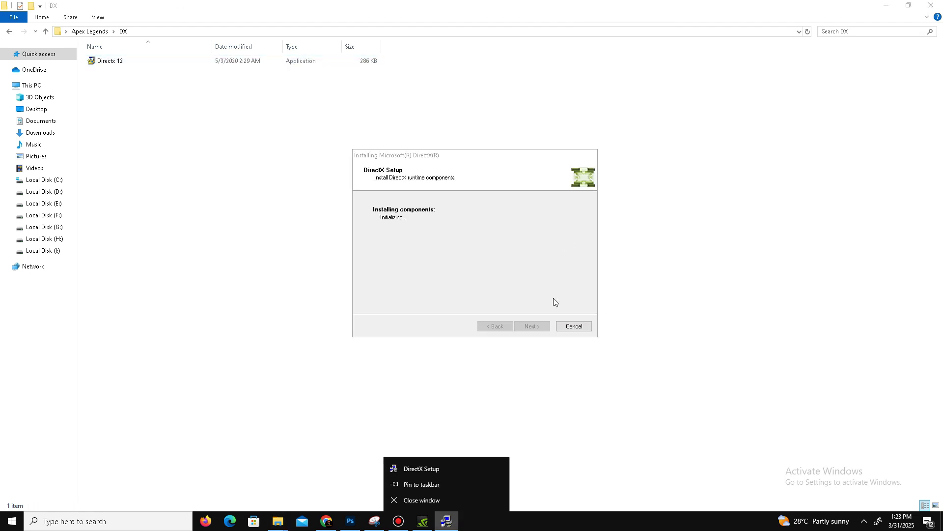
{"action": "left_click", "coordinate": [491, 155]}
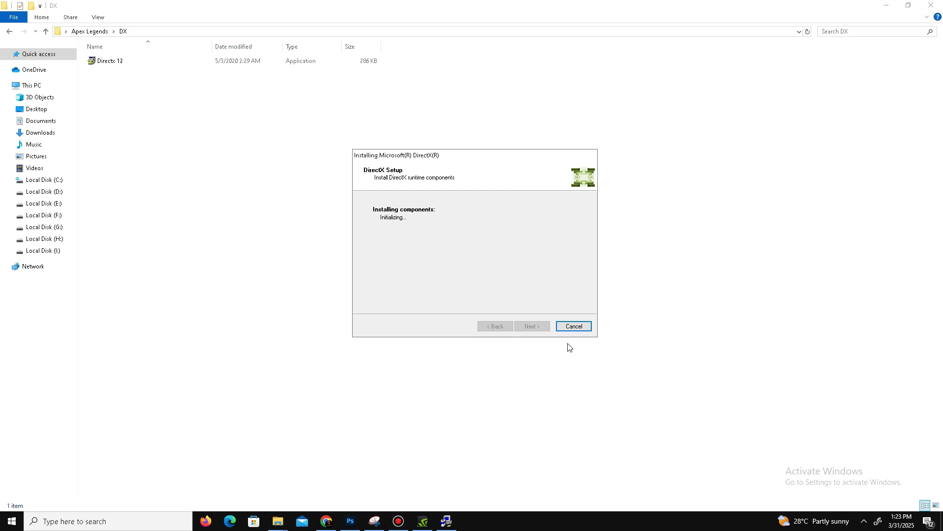
{"action": "left_click", "coordinate": [554, 295]}
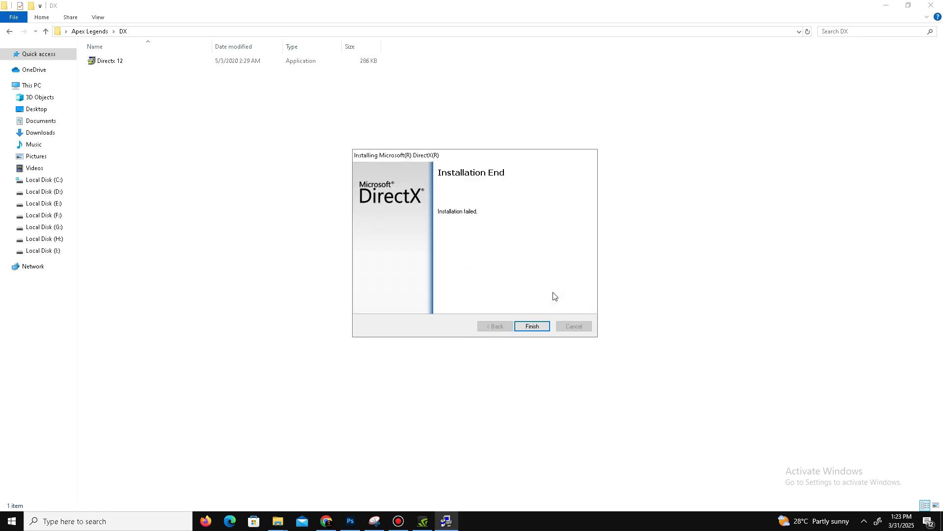
{"action": "left_click", "coordinate": [532, 326]}
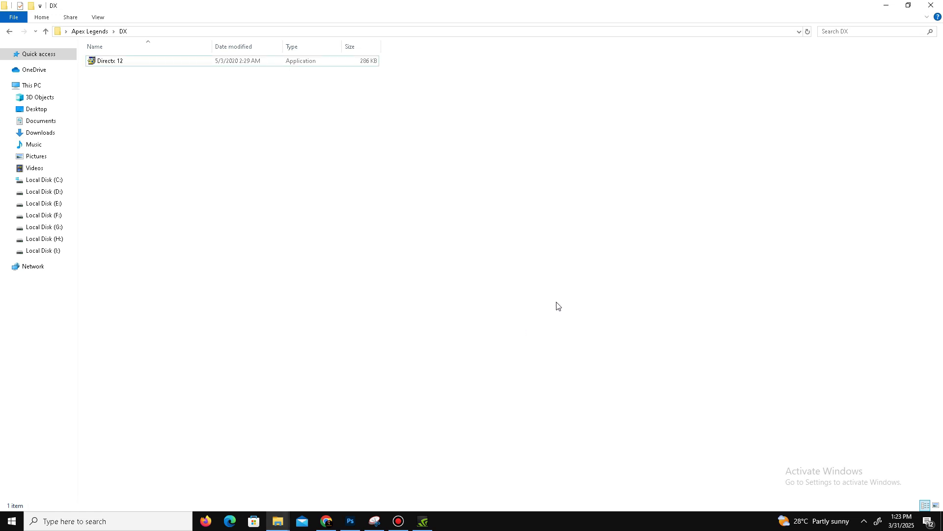
Step: Run install_all in Visual Retributions! to install Visual C++ 2005–2019 runtimes, then show the desktop
{"action": "left_click", "coordinate": [10, 31]}
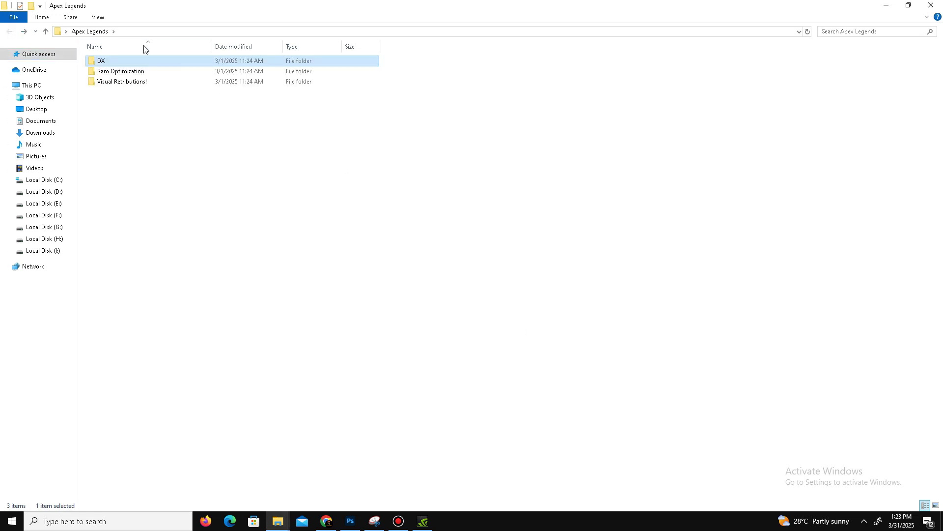
{"action": "double_click", "coordinate": [132, 83]}
{"action": "left_click_drag", "start_coordinate": [126, 268], "coordinate": [140, 75]}
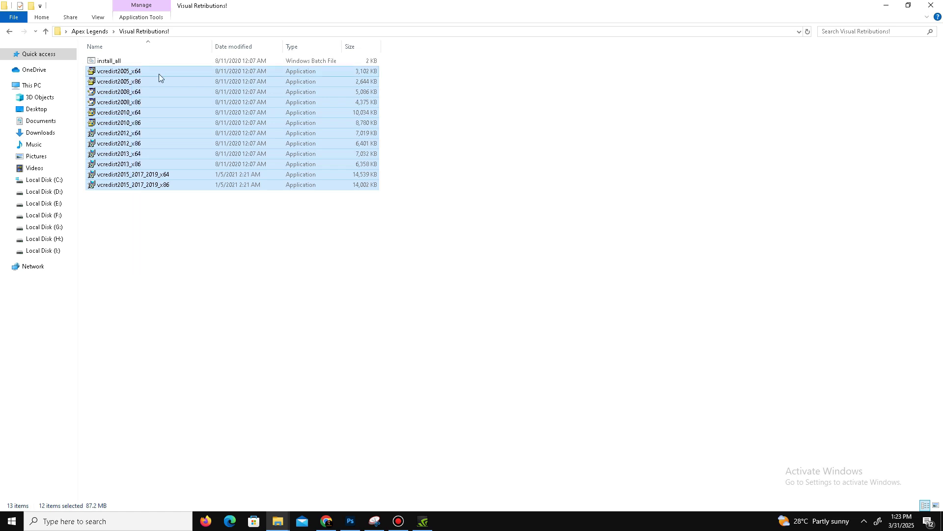
{"action": "left_click_drag", "start_coordinate": [155, 241], "coordinate": [131, 68]}
{"action": "double_click", "coordinate": [118, 61]}
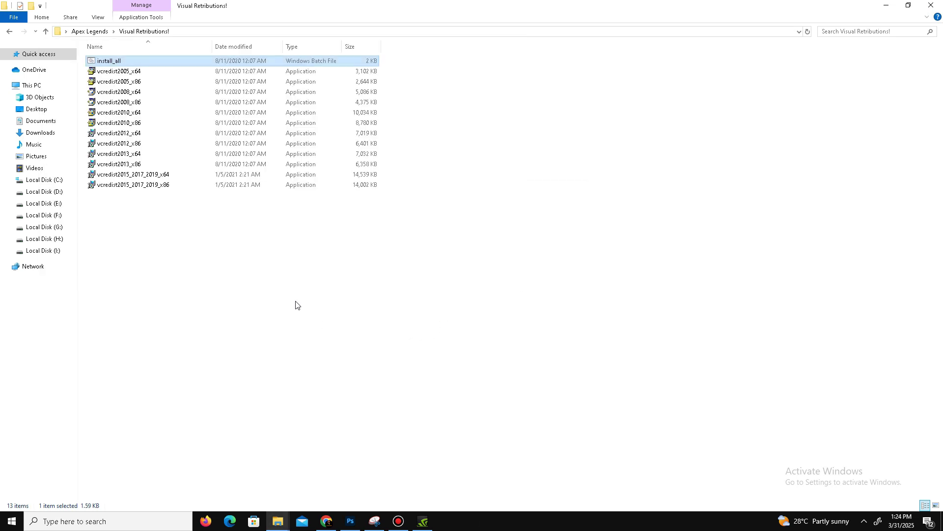
{"action": "left_click_drag", "start_coordinate": [169, 328], "coordinate": [180, 45]}
{"action": "key", "text": "super+d"}
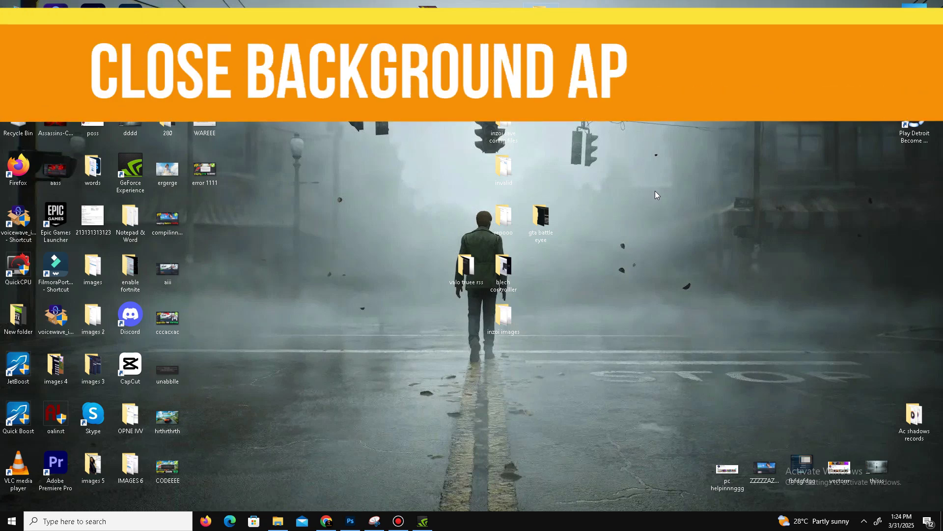
Step: Open Settings via search and confirm every Privacy background app toggle is off, then go Home
{"action": "left_click", "coordinate": [107, 519]}
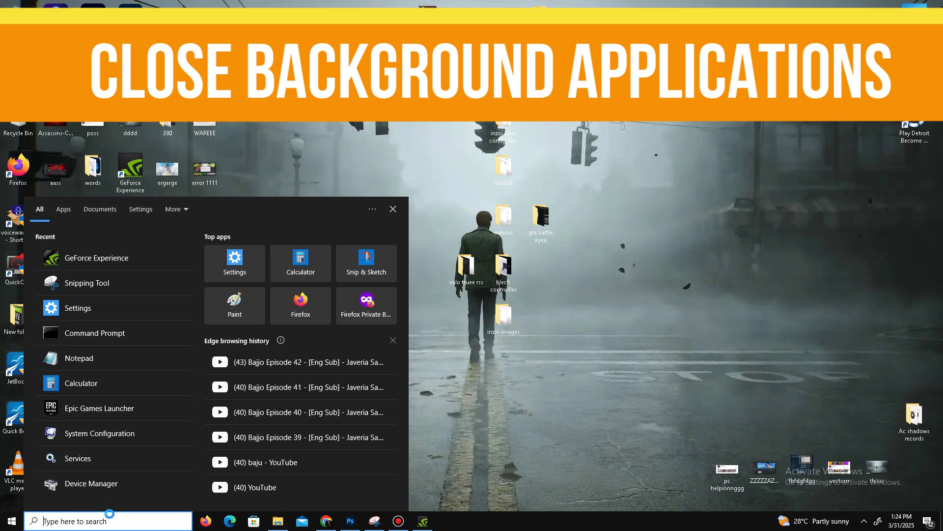
{"action": "type", "text": "se"}
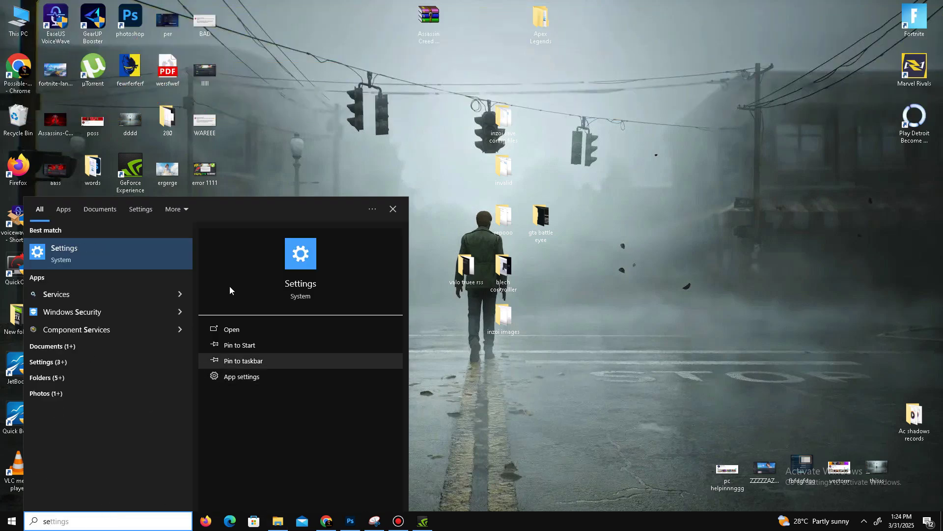
{"action": "left_click", "coordinate": [132, 258]}
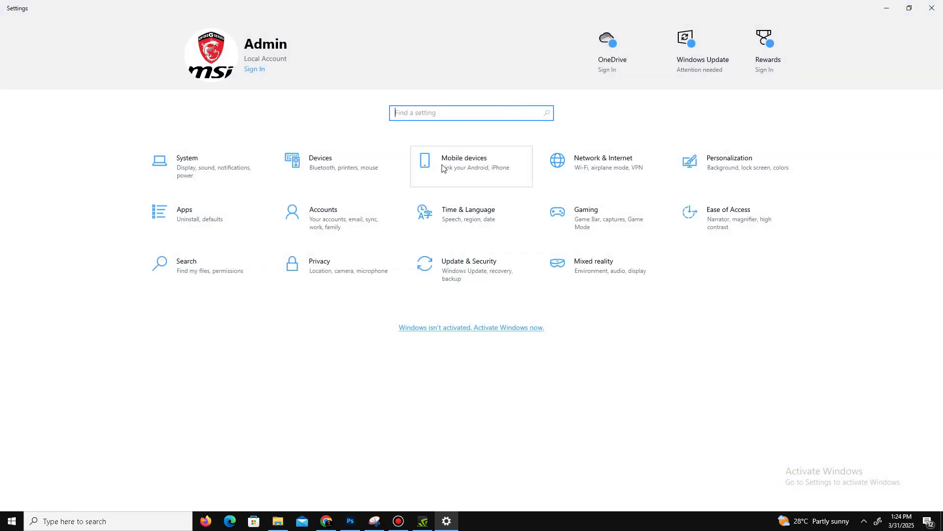
{"action": "left_click", "coordinate": [339, 276]}
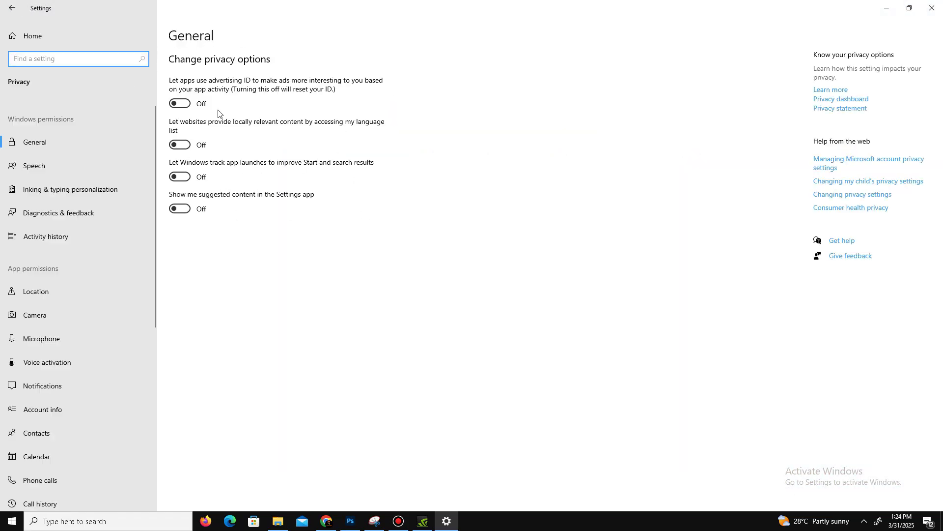
{"action": "scroll", "coordinate": [117, 275], "scroll_direction": "down", "scroll_amount": 6}
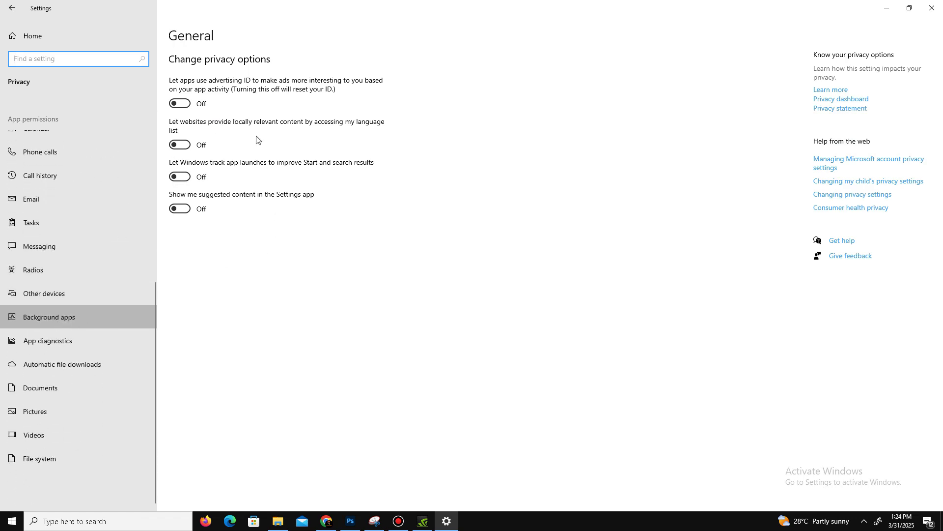
{"action": "scroll", "coordinate": [327, 208], "scroll_direction": "down", "scroll_amount": 10}
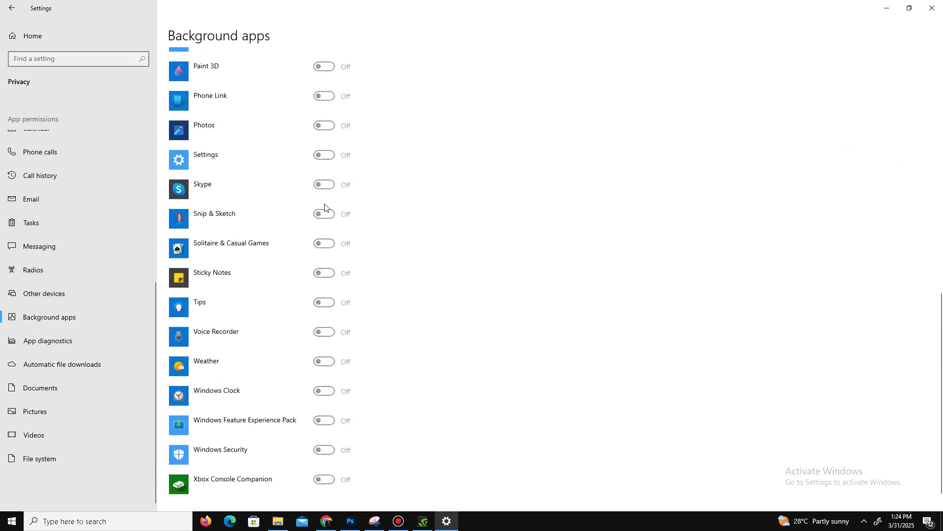
{"action": "scroll", "coordinate": [344, 209], "scroll_direction": "up", "scroll_amount": 10}
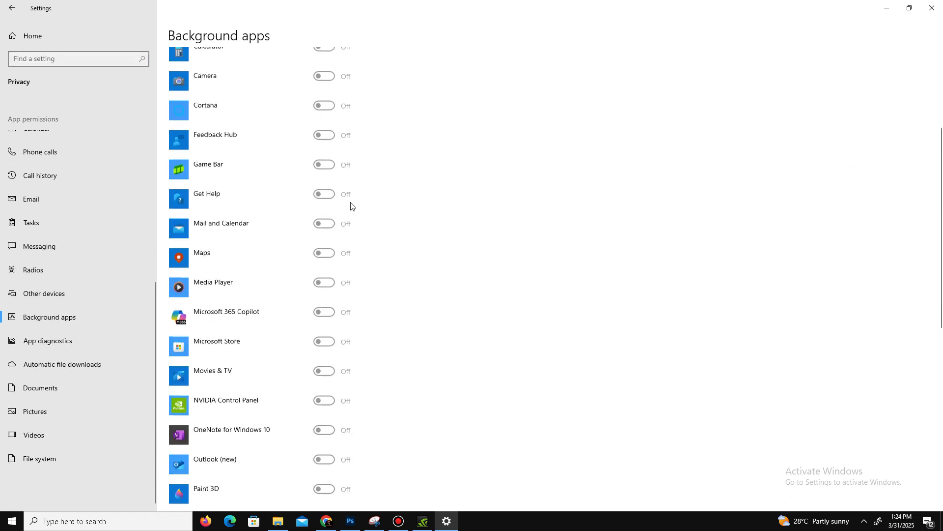
{"action": "left_click", "coordinate": [12, 9]}
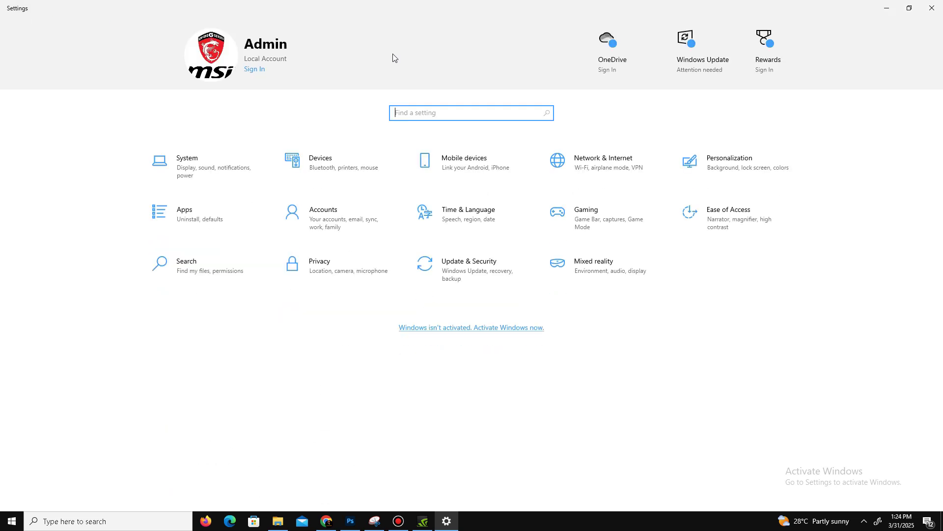
Step: Review the Game Bar, Captures and Game Mode pages in Gaming settings, then close Settings
{"action": "left_click", "coordinate": [606, 214]}
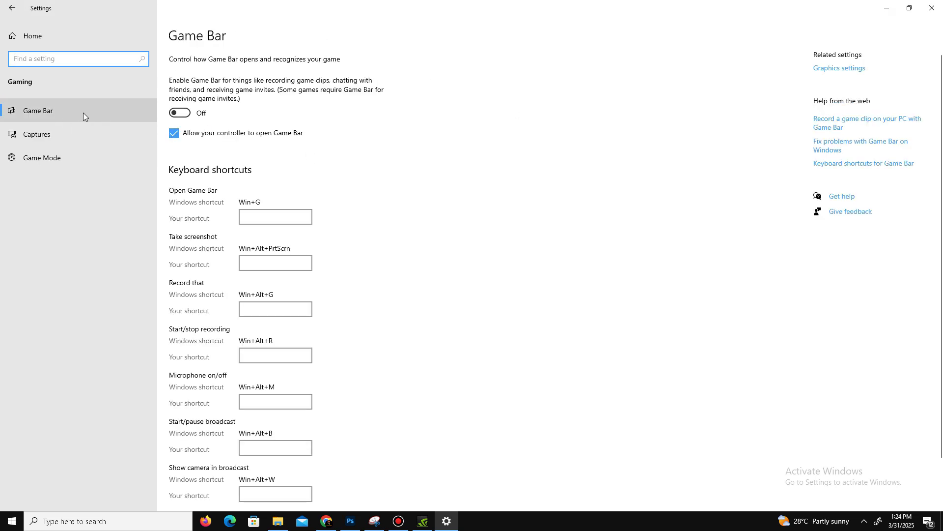
{"action": "left_click", "coordinate": [97, 137]}
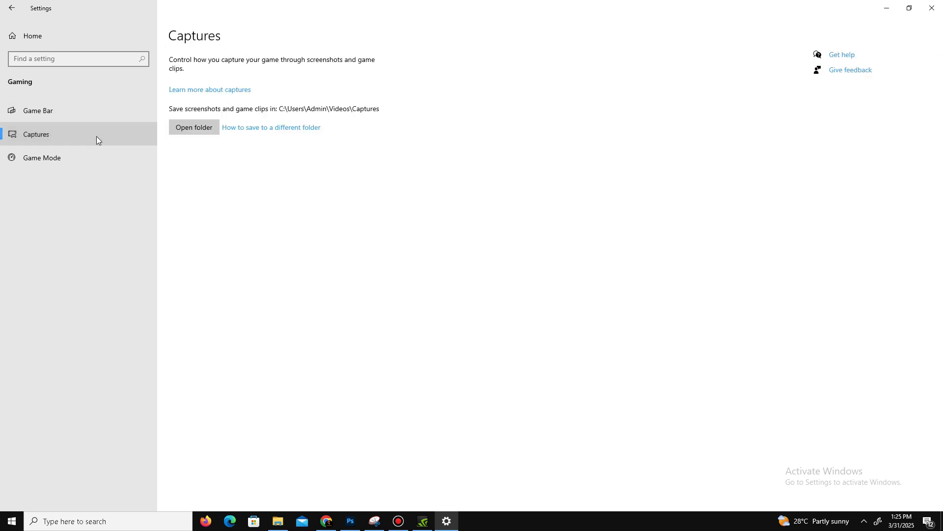
{"action": "left_click", "coordinate": [79, 163]}
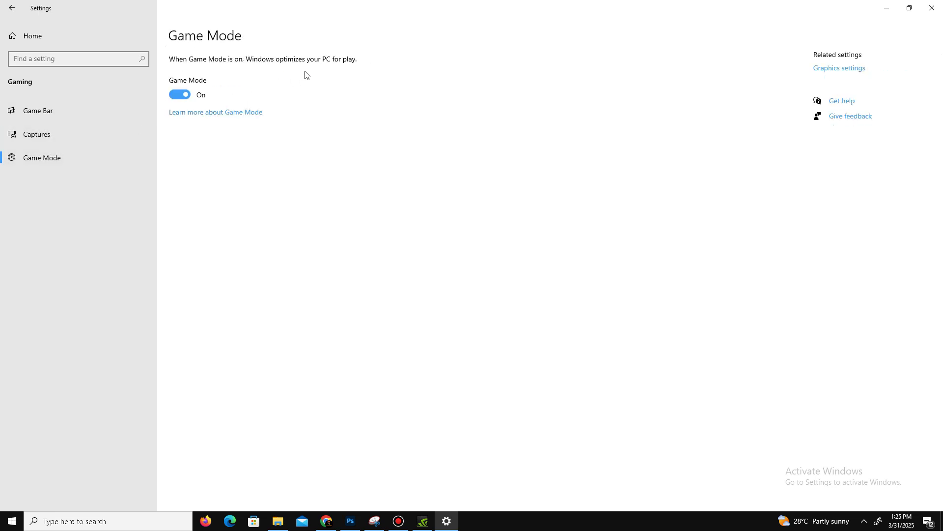
{"action": "left_click", "coordinate": [932, 8]}
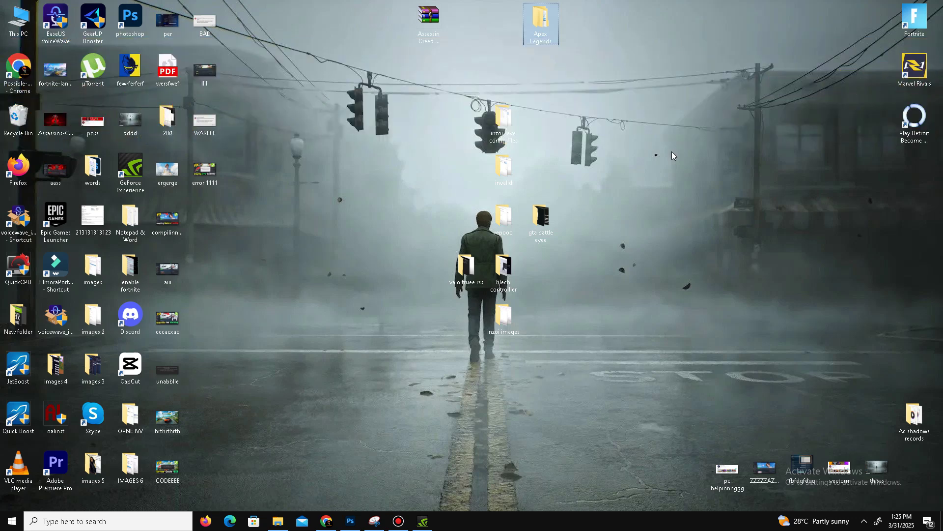
Step: Open the Windows Prefetch folder by running 'prefetch' from the Run prompt
{"action": "key", "text": "super+r"}
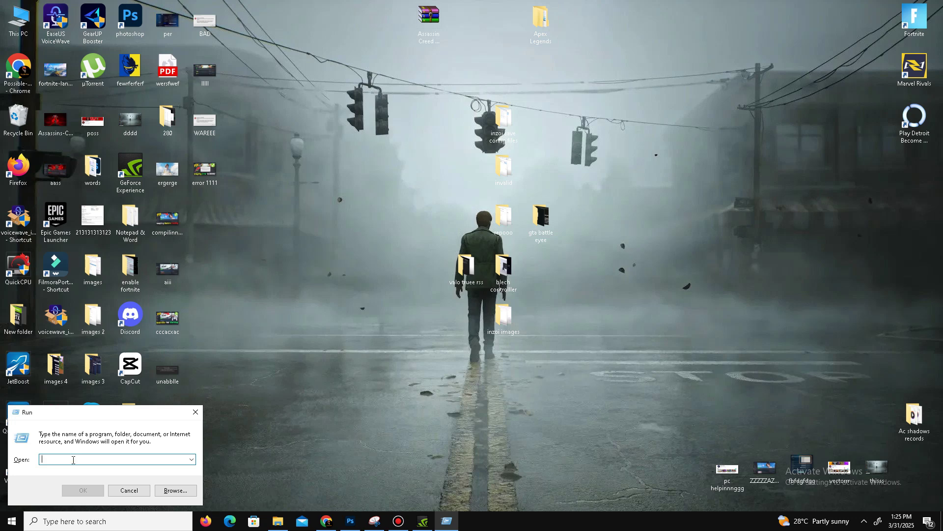
{"action": "type", "text": "prefetch"}
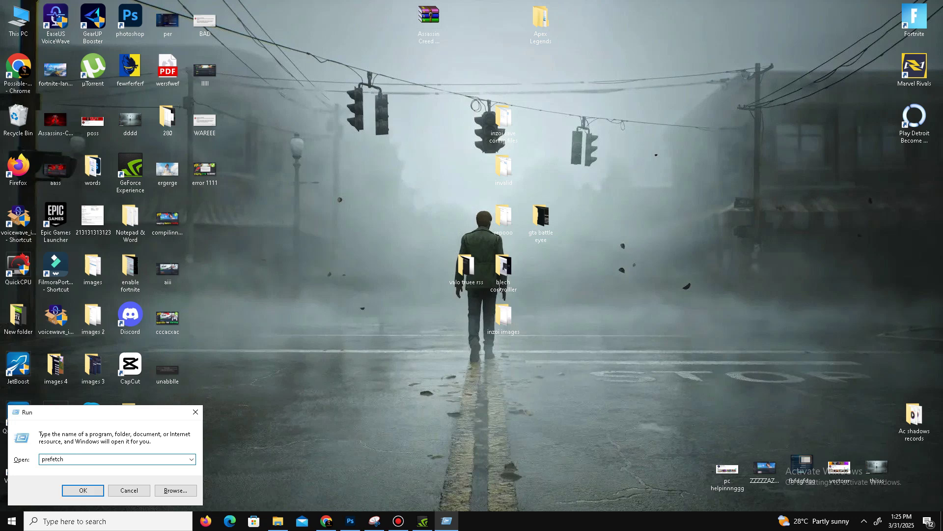
{"action": "key", "text": "Return"}
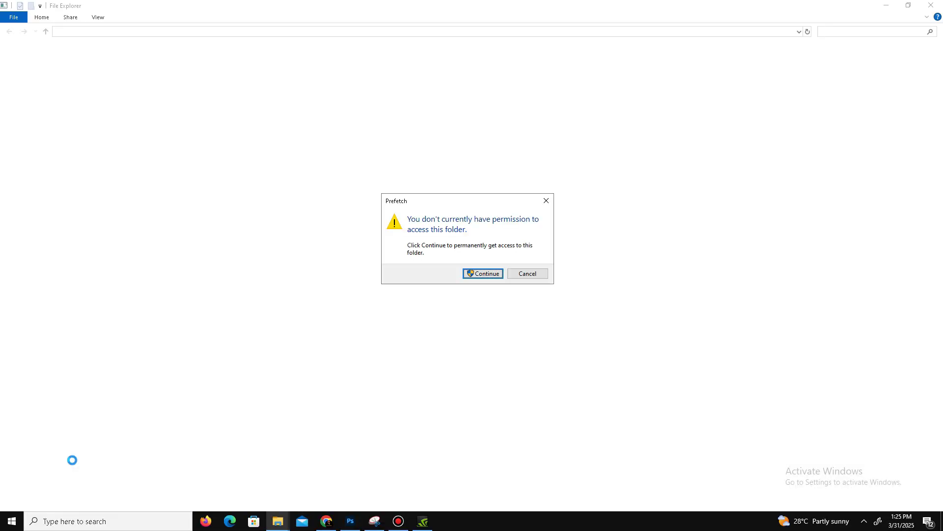
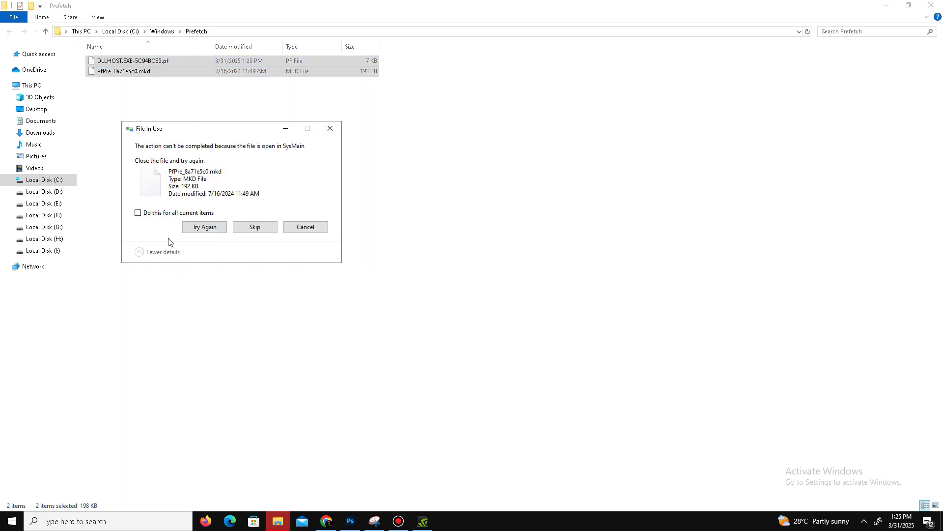
Step: Skip the in-use Prefetch file, close the Prefetch window, and start entering %temp% in Run
{"action": "left_click", "coordinate": [260, 228]}
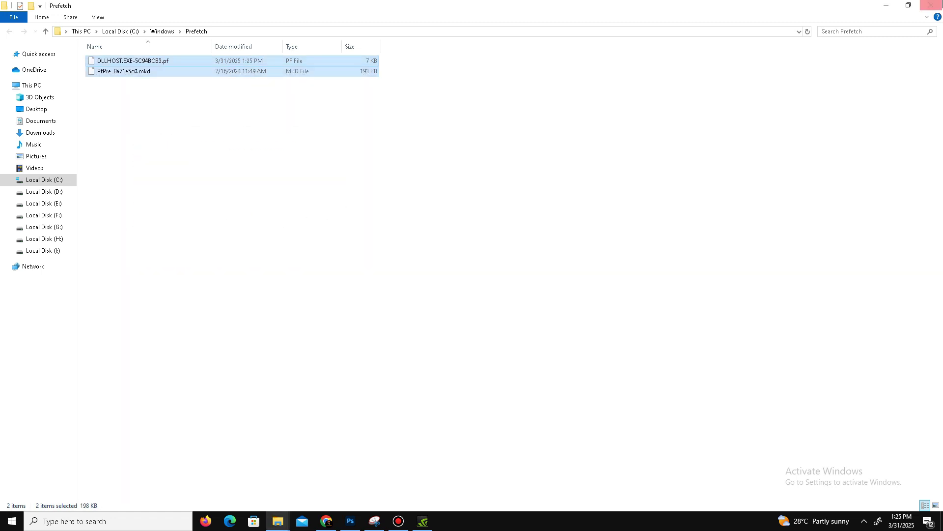
{"action": "left_click", "coordinate": [931, 5]}
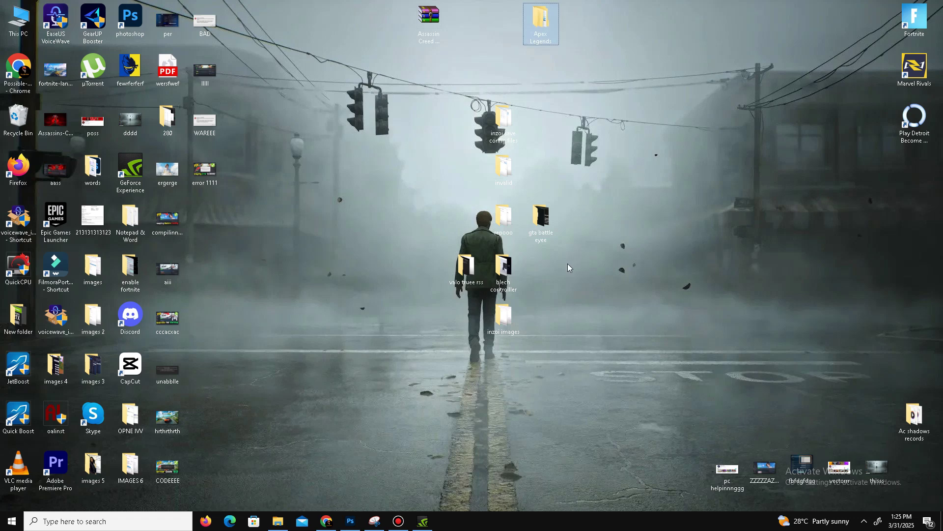
{"action": "key", "text": "super+r"}
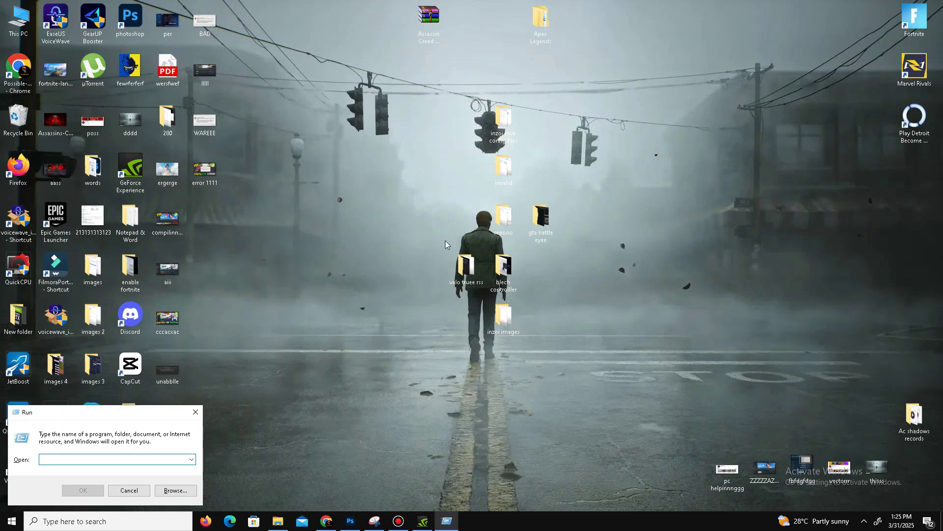
{"action": "type", "text": "%temp%"}
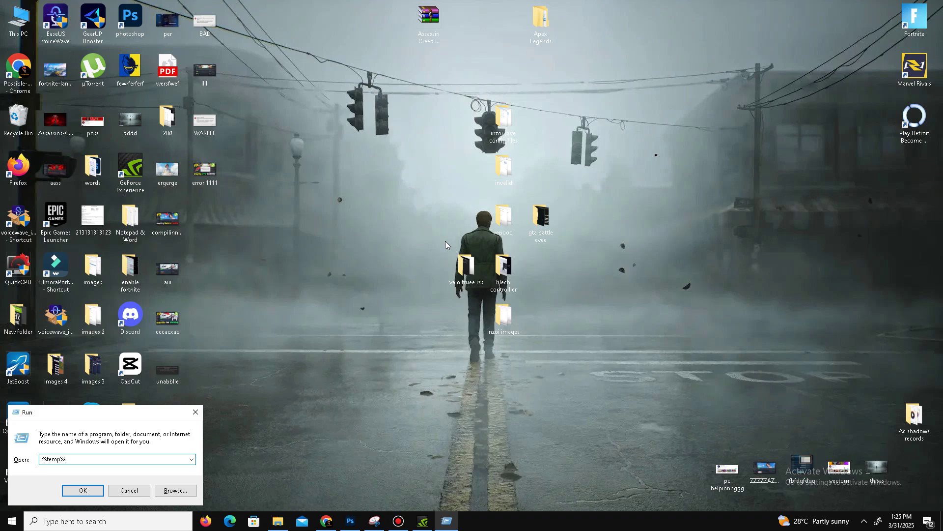
Step: Open the Temp folder and recycle all its items, skipping the folder still in use
{"action": "key", "text": "Return"}
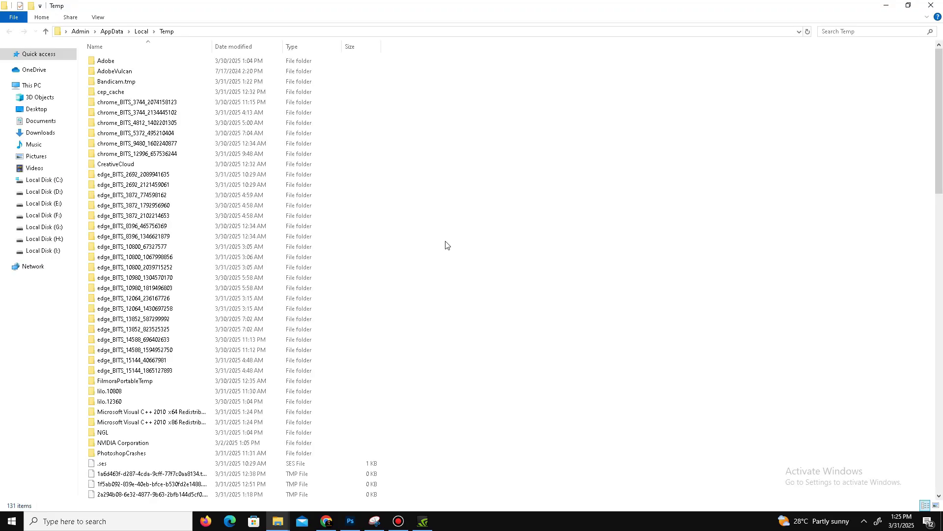
{"action": "key", "text": "ctrl+a"}
{"action": "right_click", "coordinate": [245, 273]}
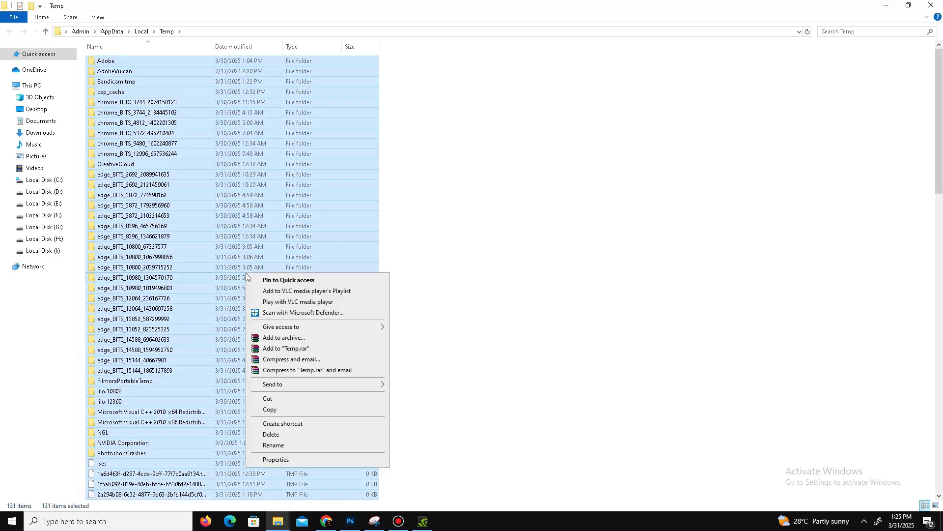
{"action": "left_click", "coordinate": [307, 431]}
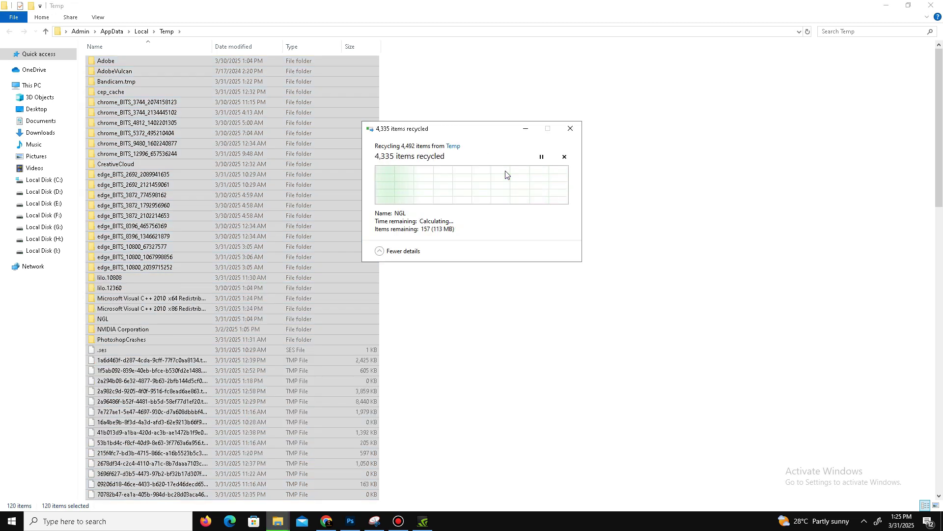
{"action": "left_click", "coordinate": [495, 234]}
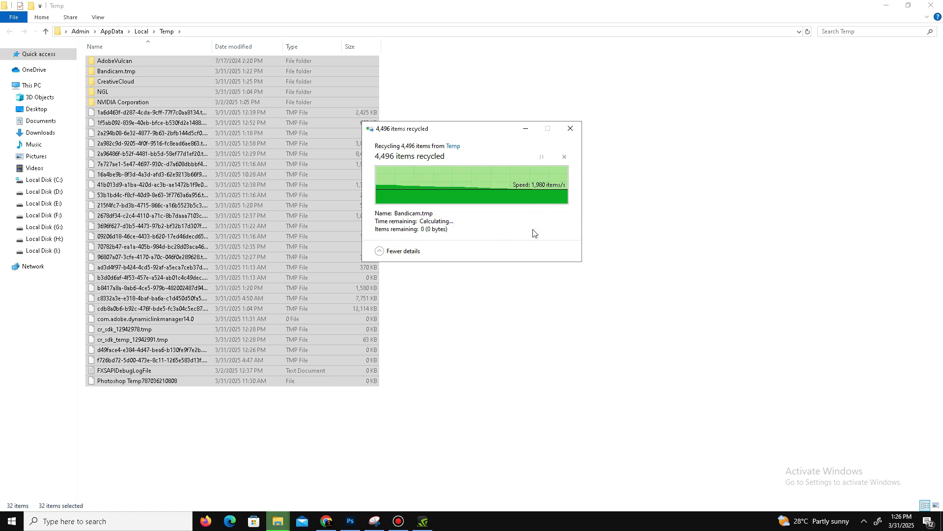
Step: Close the Temp window and permanently empty the Recycle Bin's 4,595 items
{"action": "left_click", "coordinate": [931, 5]}
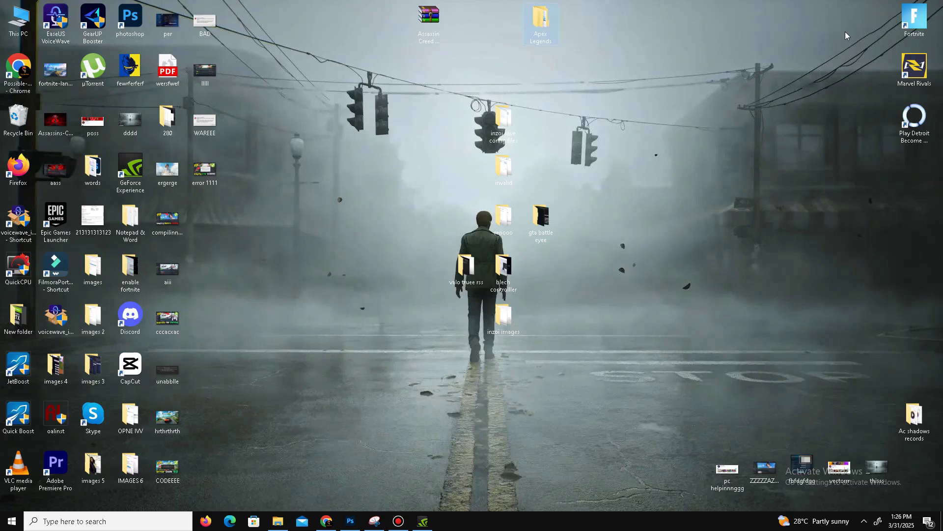
{"action": "right_click", "coordinate": [10, 123]}
{"action": "left_click", "coordinate": [82, 144]}
{"action": "key", "text": "Return"}
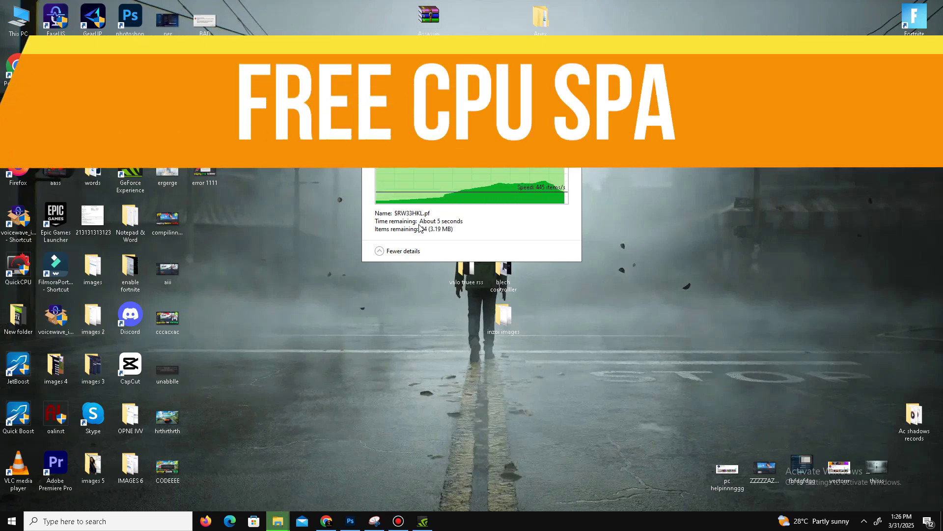
Step: Launch Task Manager from the taskbar and view the CPU usage graph on Performance
{"action": "right_click", "coordinate": [524, 520]}
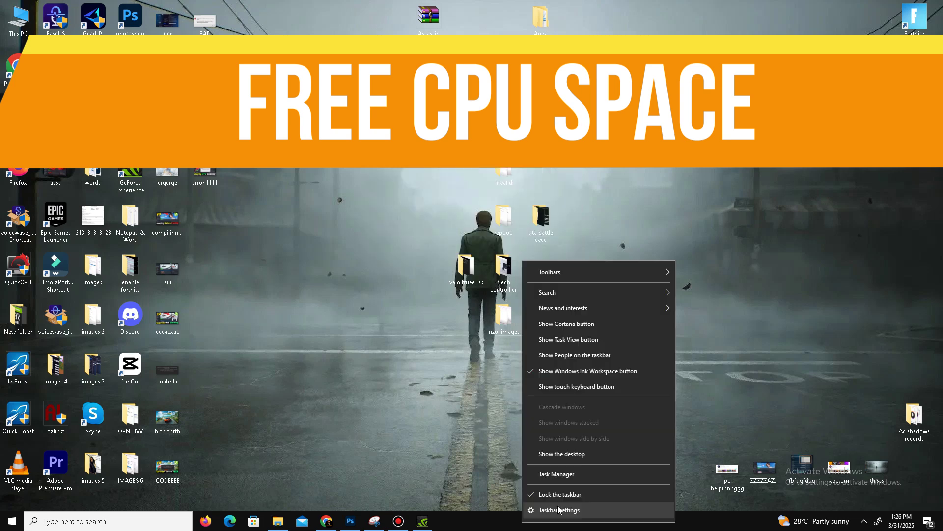
{"action": "left_click", "coordinate": [578, 476]}
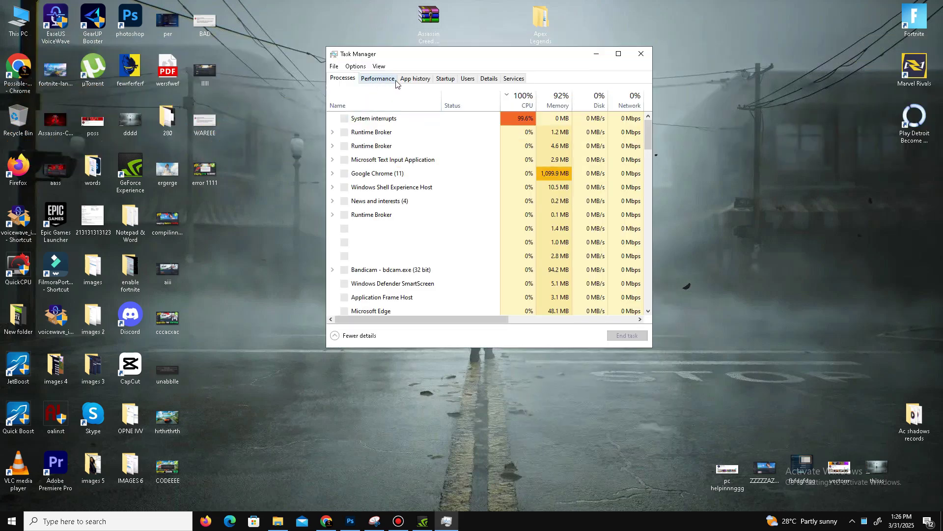
{"action": "left_click", "coordinate": [382, 79]}
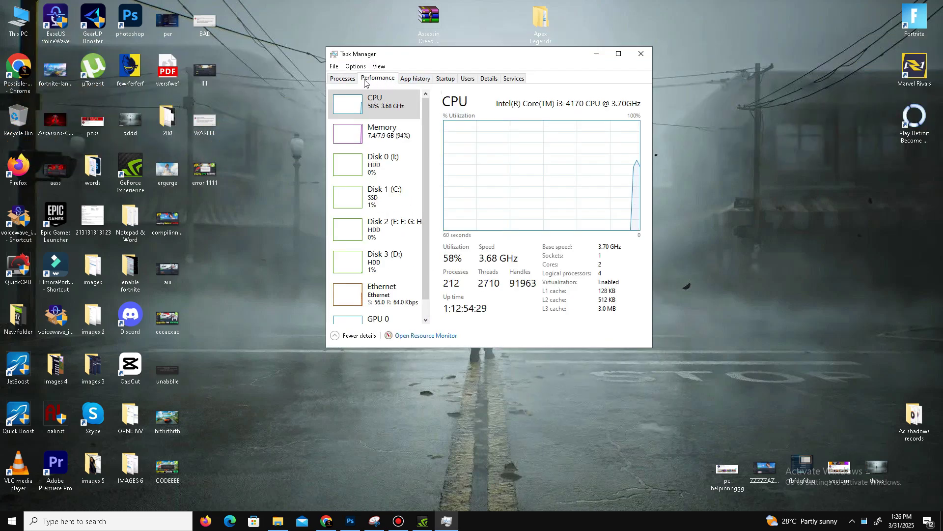
Step: Return to the Processes list, leaving Bandicam running after dismissing its menu
{"action": "left_click", "coordinate": [350, 80]}
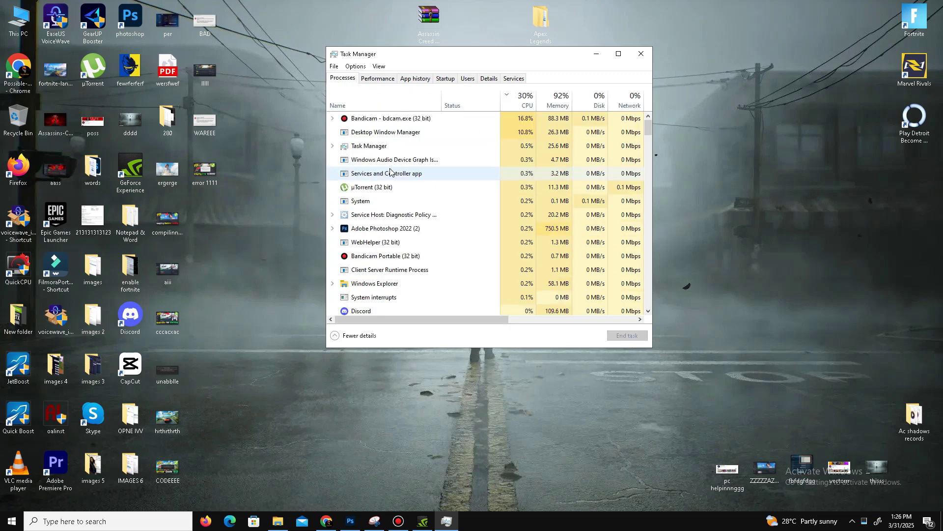
{"action": "right_click", "coordinate": [375, 123]}
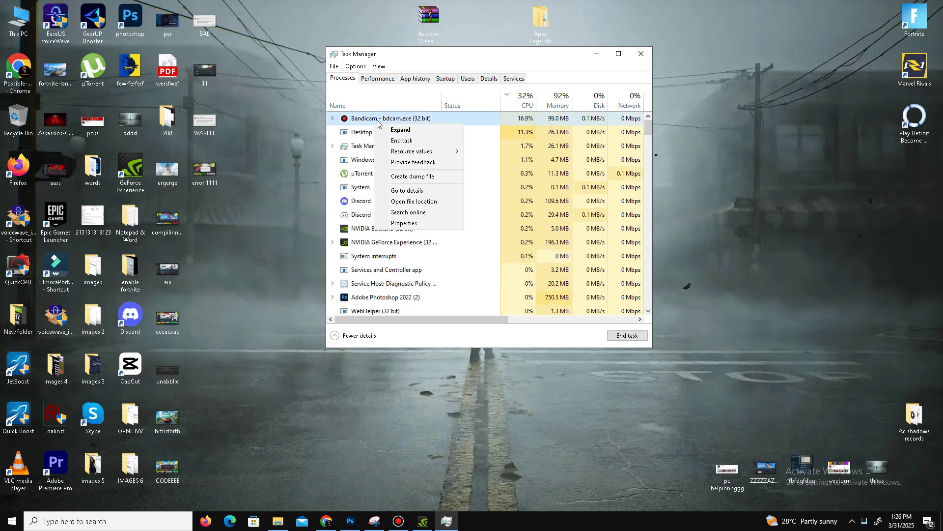
{"action": "left_click", "coordinate": [506, 52]}
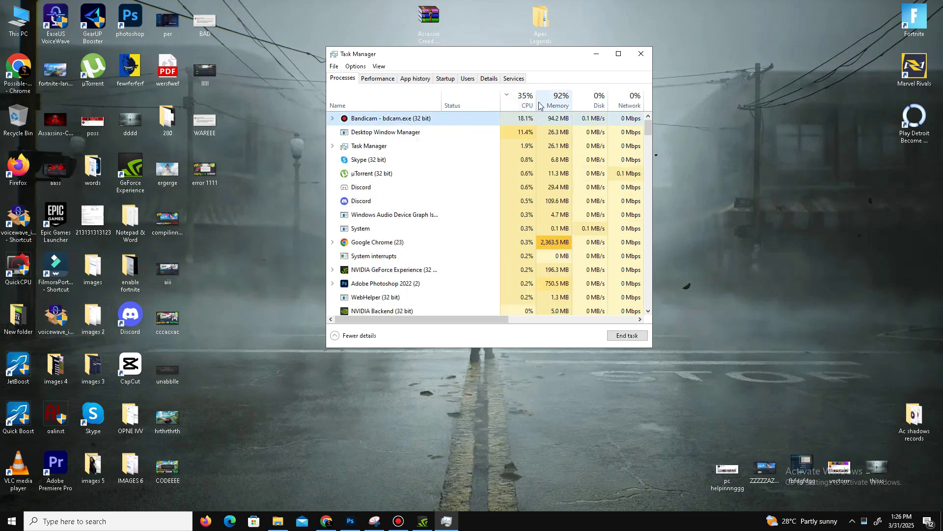